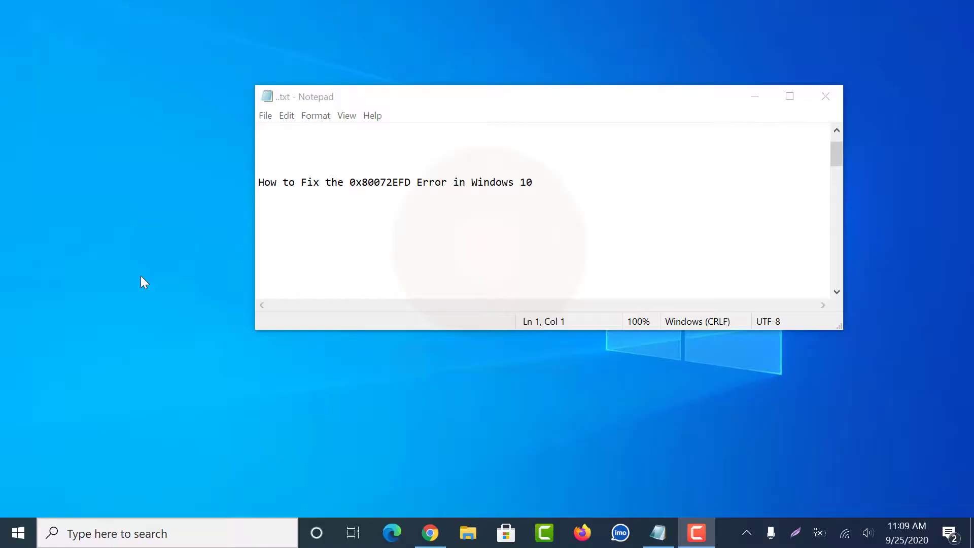
- Launch Internet Properties by running inetcpl.cpl from the Run prompt
{"action": "right_click", "coordinate": [20, 533]}
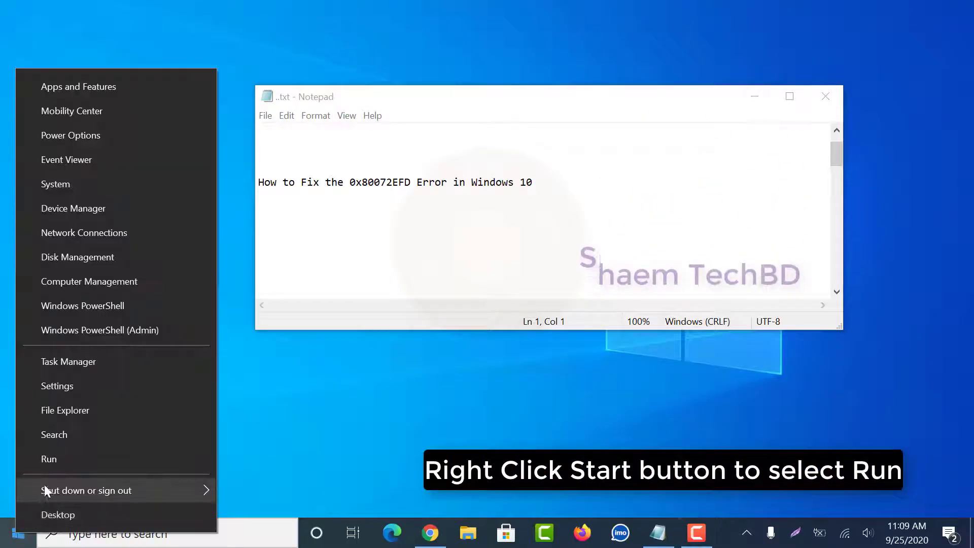
{"action": "left_click", "coordinate": [54, 458]}
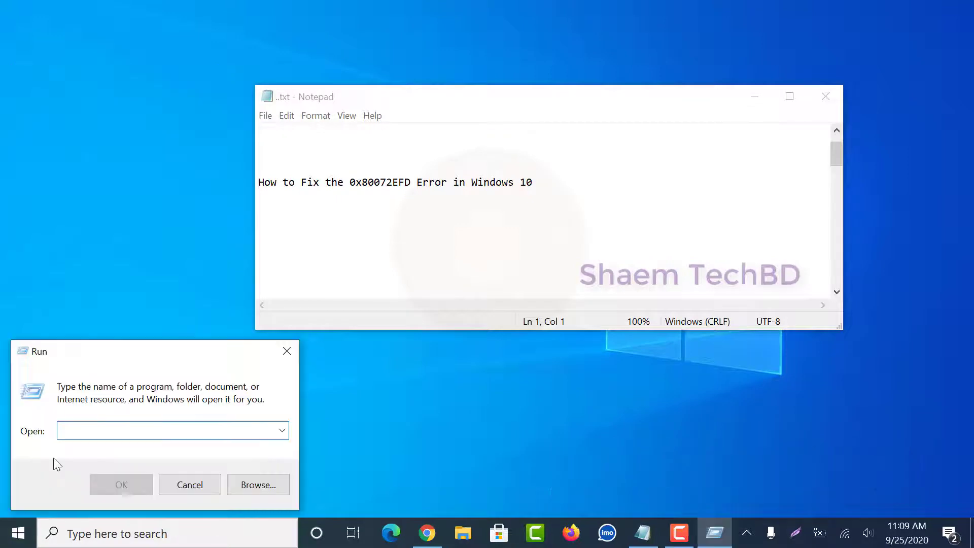
{"action": "type", "text": "inetcpl.cpl"}
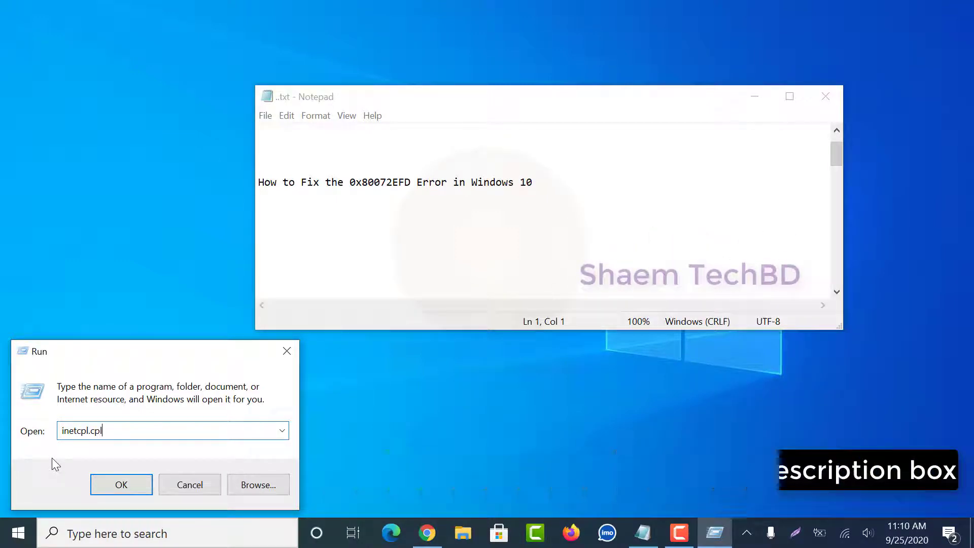
{"action": "left_click", "coordinate": [125, 486]}
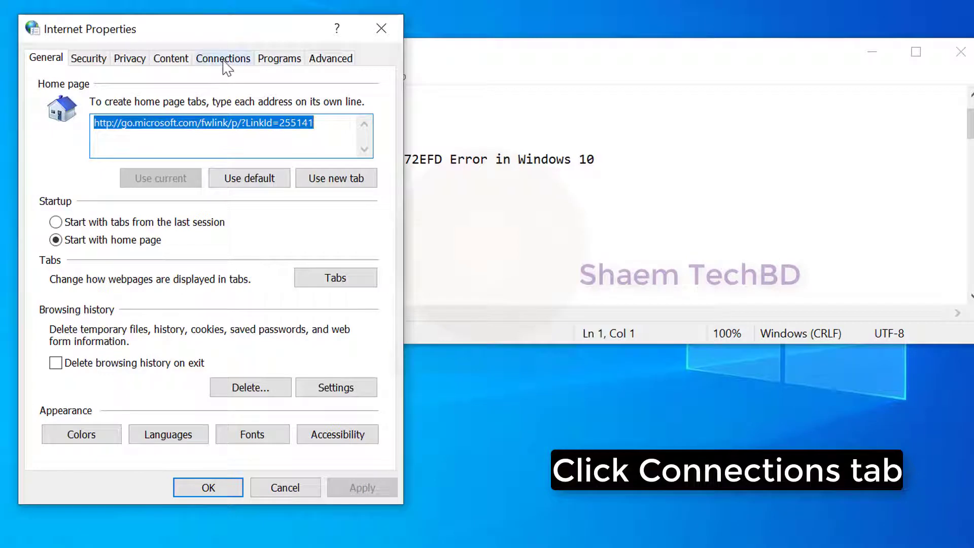
- Turn off 'Use a proxy server' in the Connections tab's LAN settings and confirm Internet Properties
{"action": "left_click", "coordinate": [224, 62]}
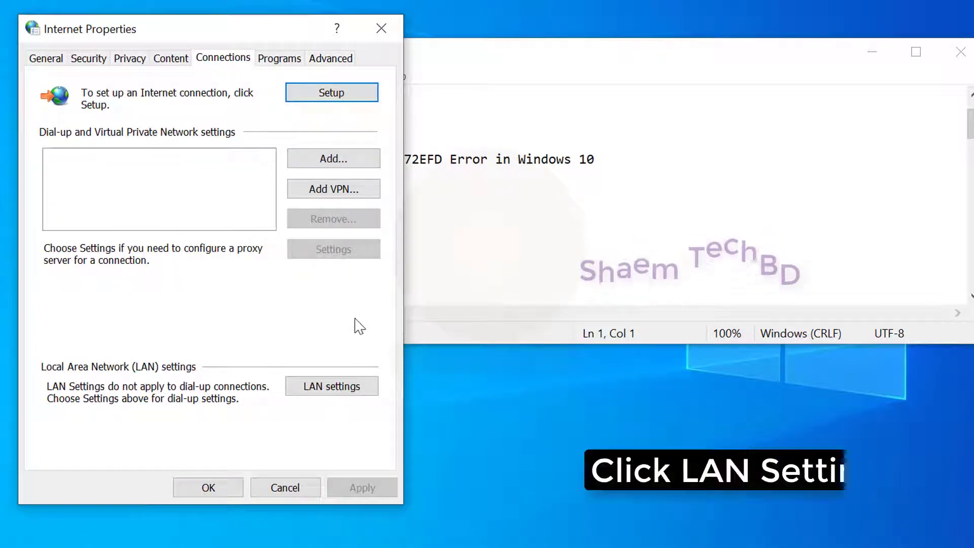
{"action": "left_click", "coordinate": [327, 387]}
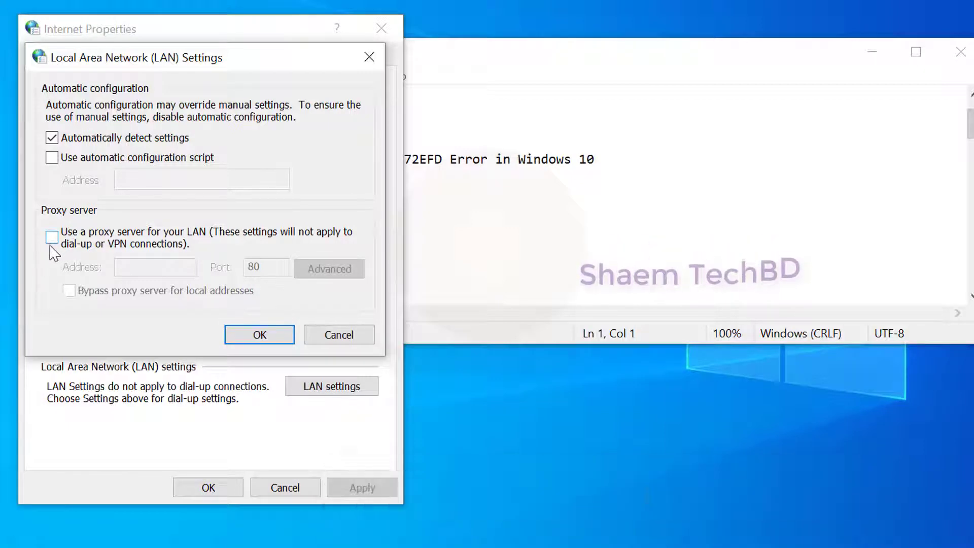
{"action": "left_click", "coordinate": [259, 336]}
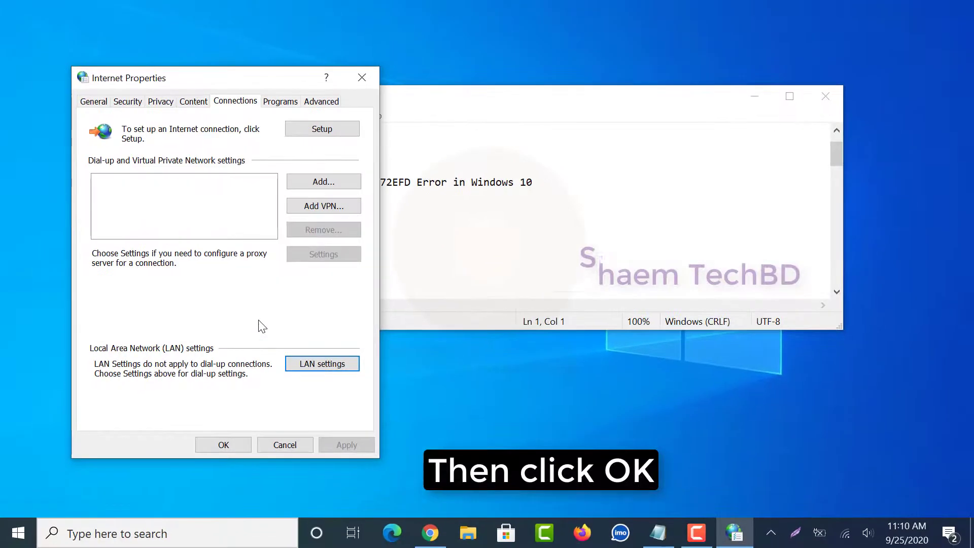
{"action": "left_click", "coordinate": [223, 445]}
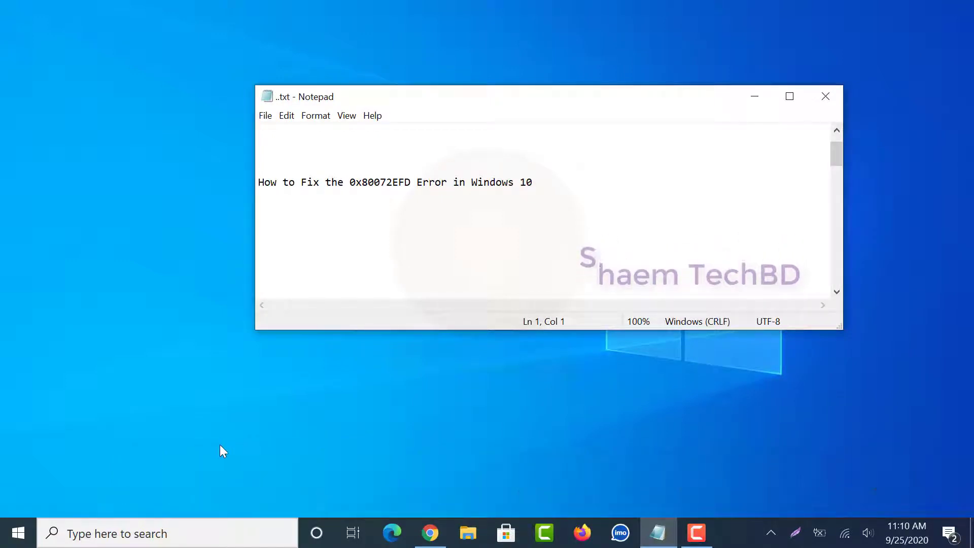
- Go to Update & Security > Troubleshoot in Windows Settings
{"action": "left_click", "coordinate": [18, 533]}
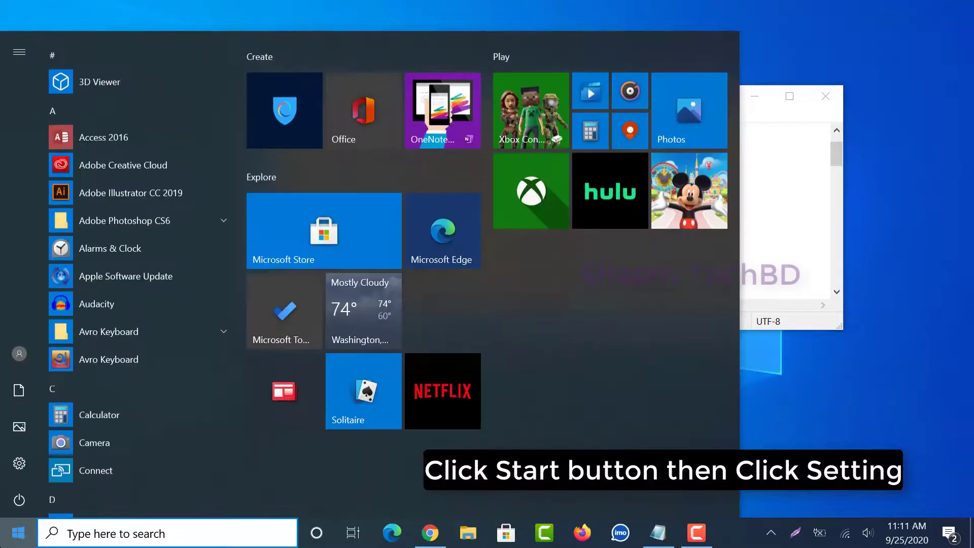
{"action": "mouse_move", "coordinate": [17, 465]}
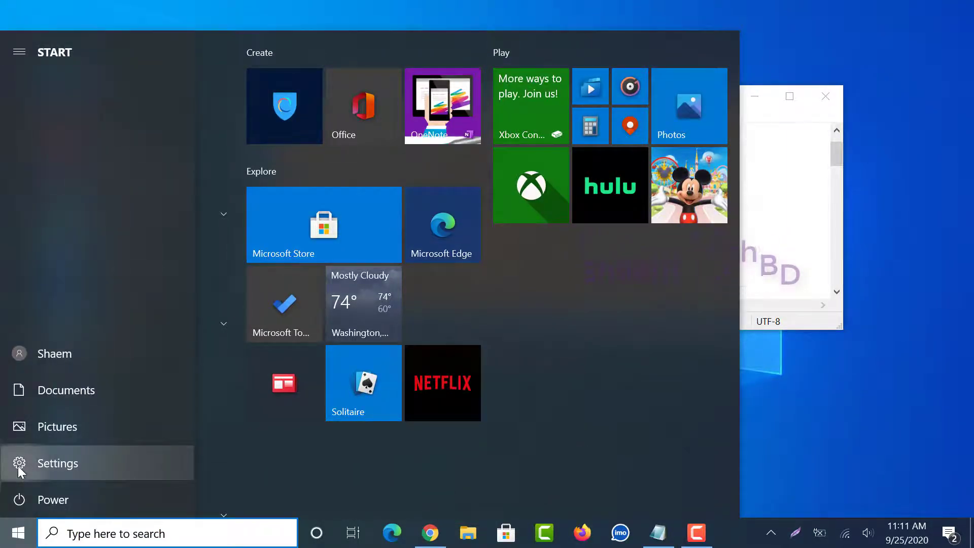
{"action": "left_click", "coordinate": [17, 466]}
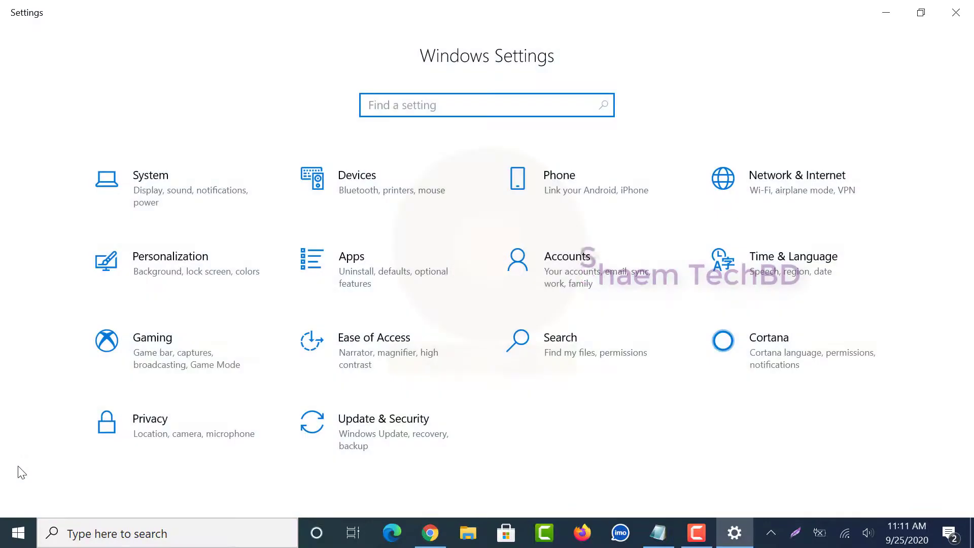
{"action": "left_click", "coordinate": [376, 440]}
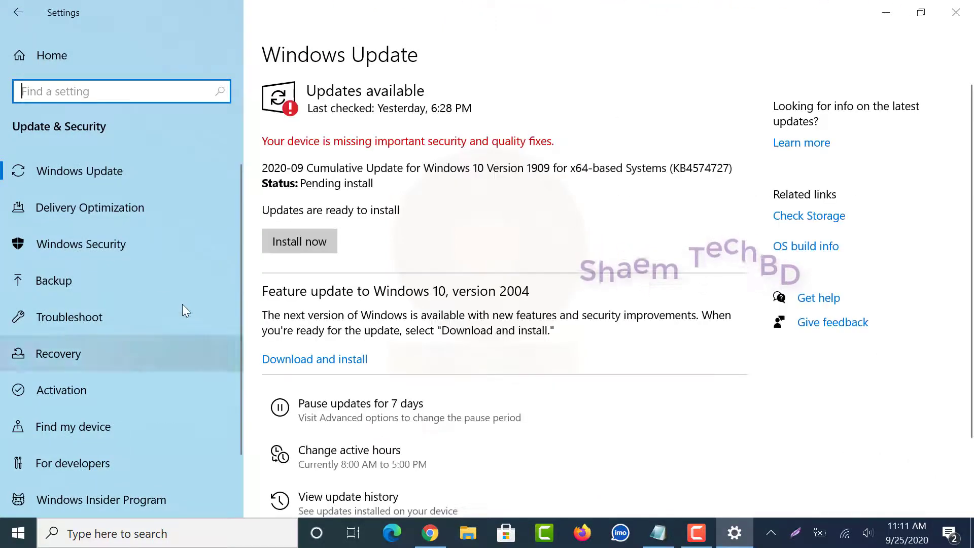
{"action": "left_click", "coordinate": [72, 324]}
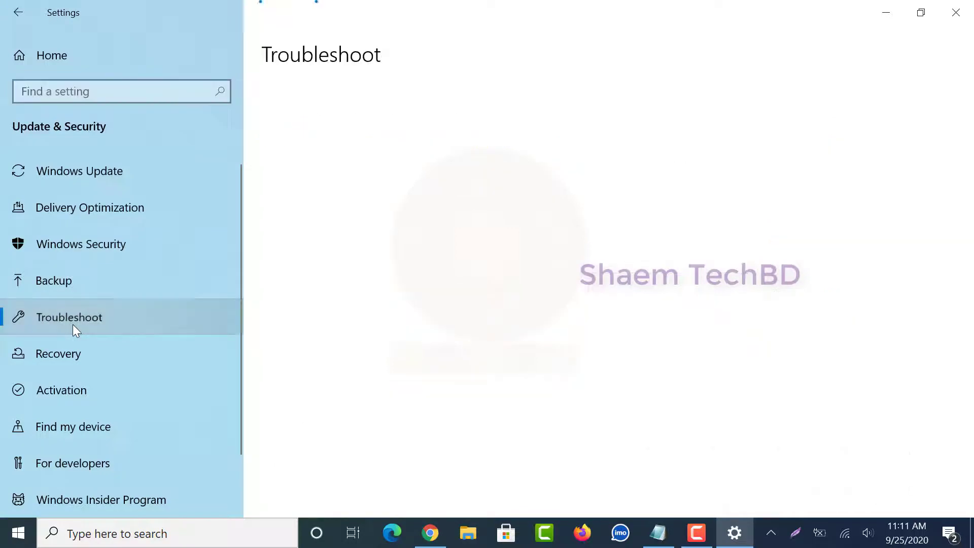
{"action": "left_click_drag", "start_coordinate": [969, 186], "coordinate": [969, 269]}
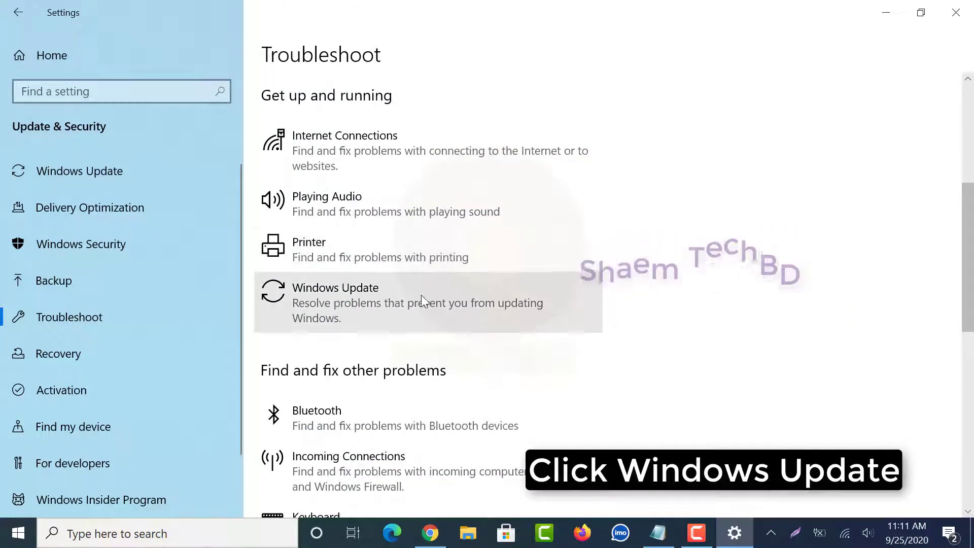
- Run the Windows Update troubleshooter and close it after it finds no problem
{"action": "left_click", "coordinate": [413, 304]}
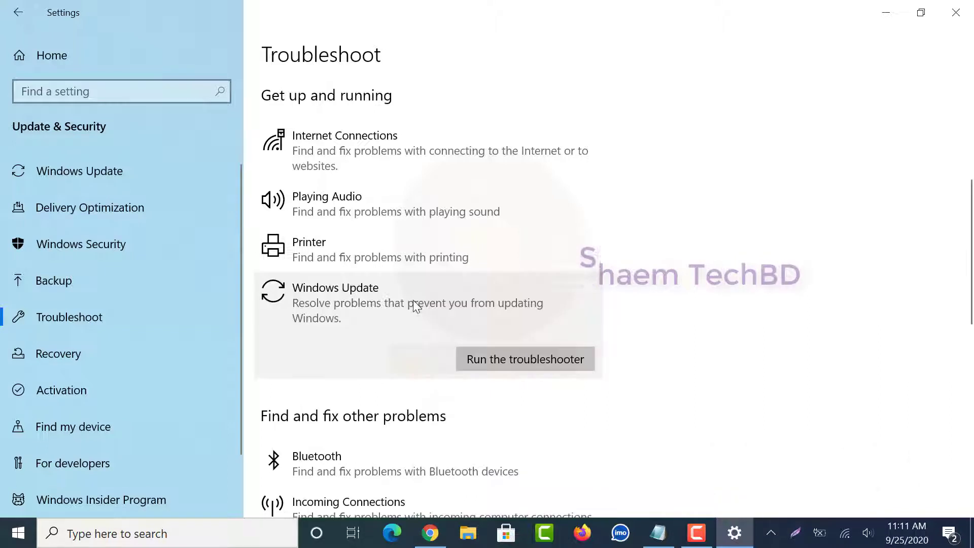
{"action": "left_click", "coordinate": [543, 358]}
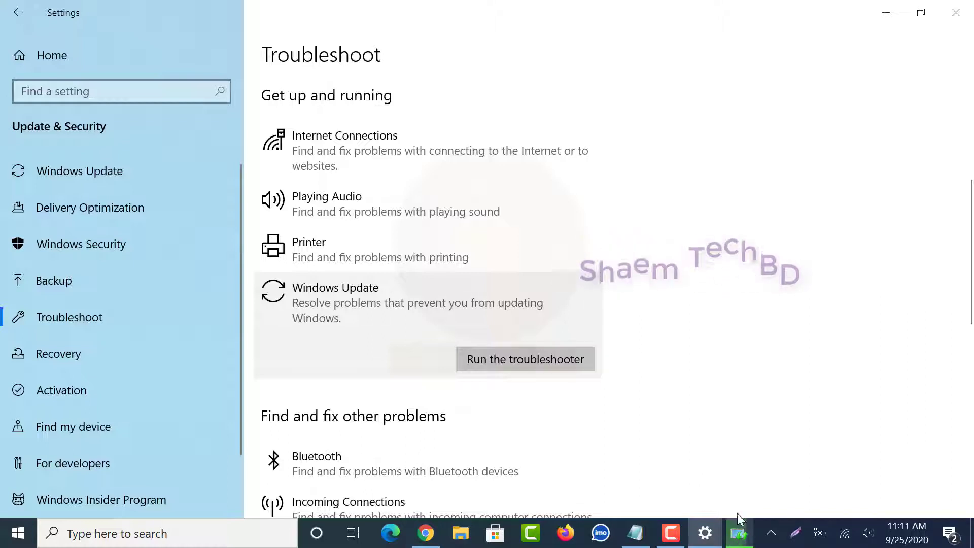
{"action": "left_click", "coordinate": [749, 536]}
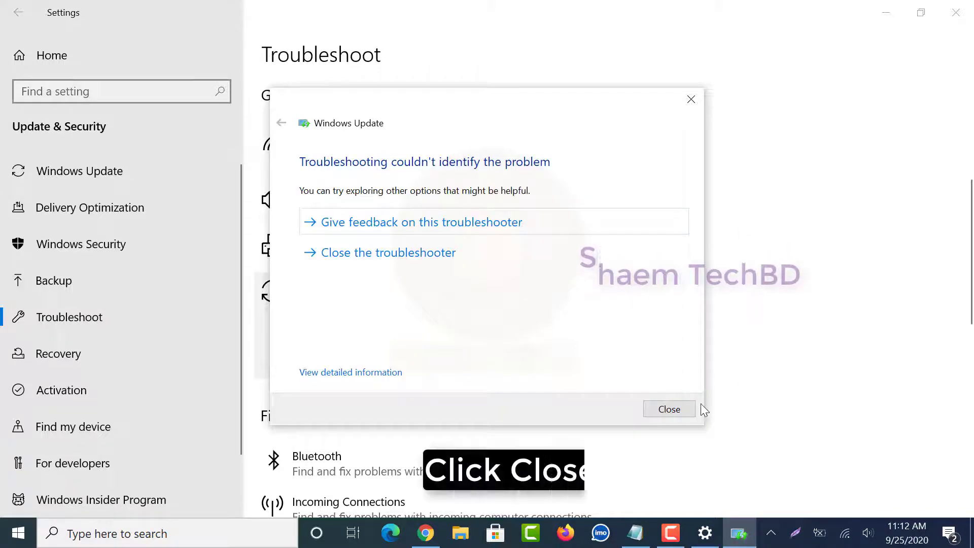
{"action": "left_click", "coordinate": [676, 409]}
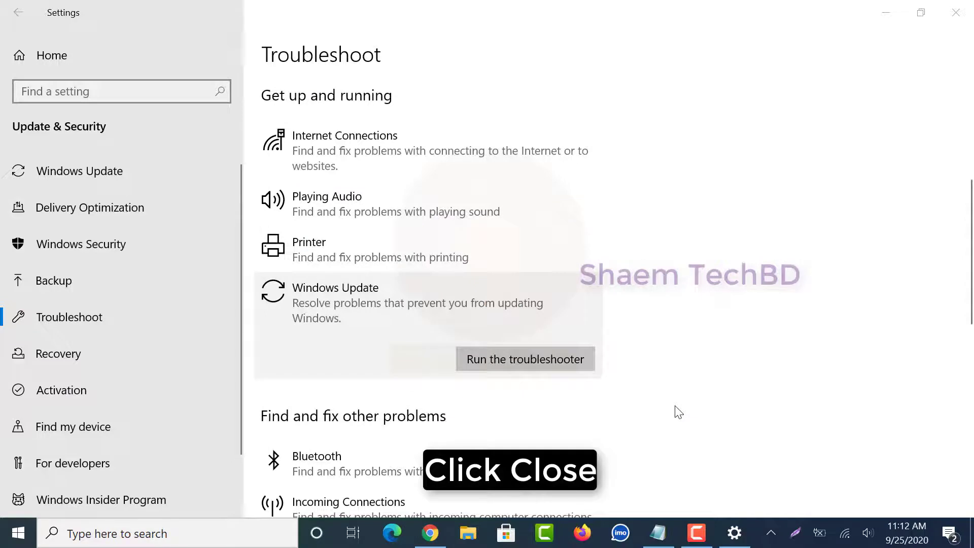
{"action": "left_click", "coordinate": [10, 15]}
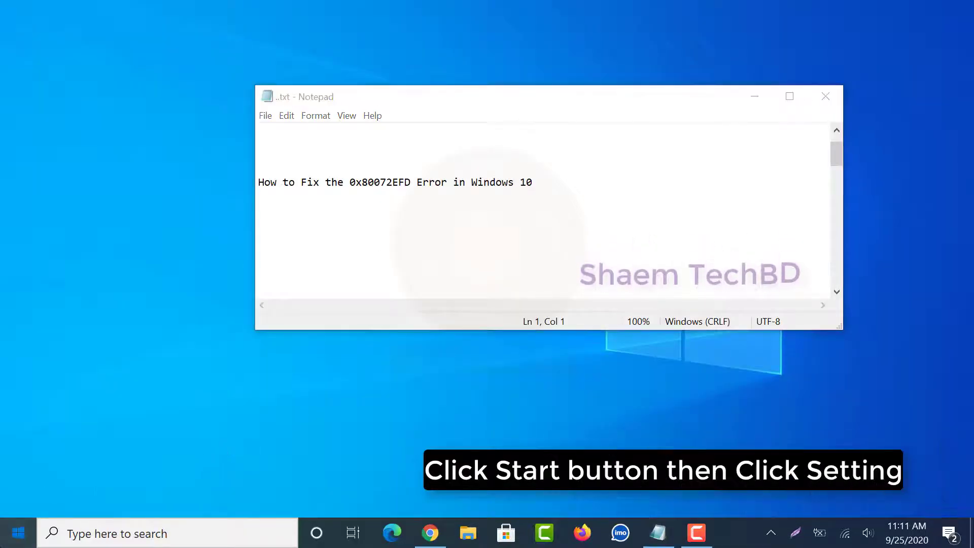
- Install the pending 2020-09 cumulative update, pause updates for 7 days, then close Settings
{"action": "key", "text": "super"}
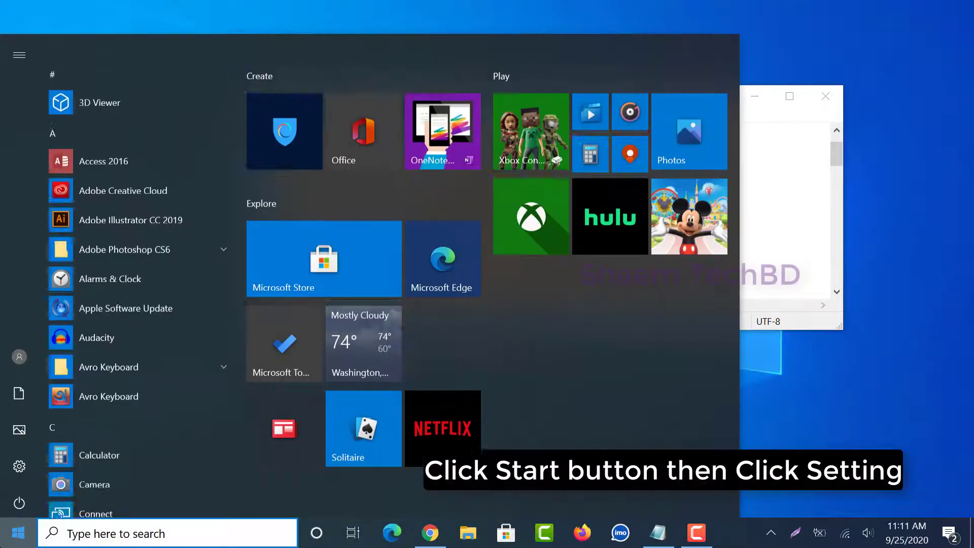
{"action": "mouse_move", "coordinate": [18, 470]}
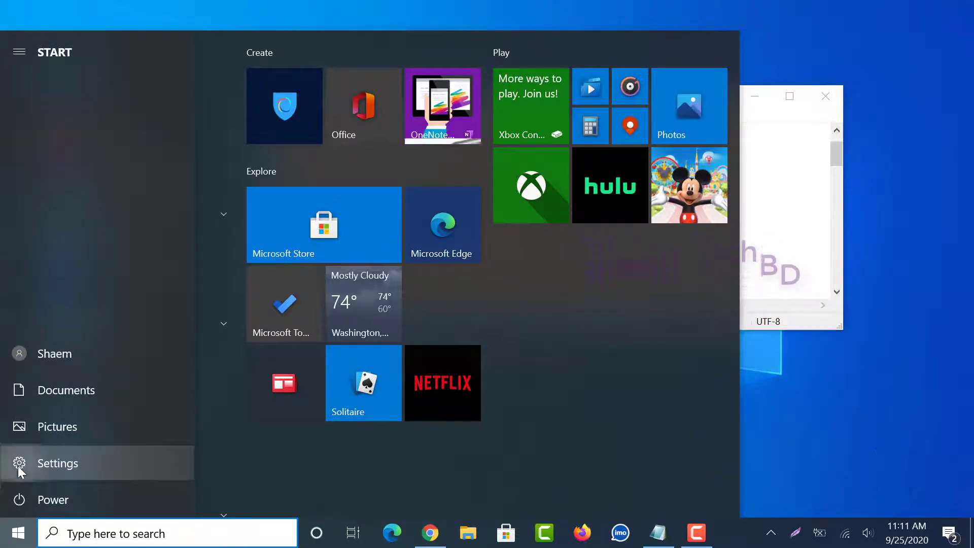
{"action": "left_click", "coordinate": [18, 466]}
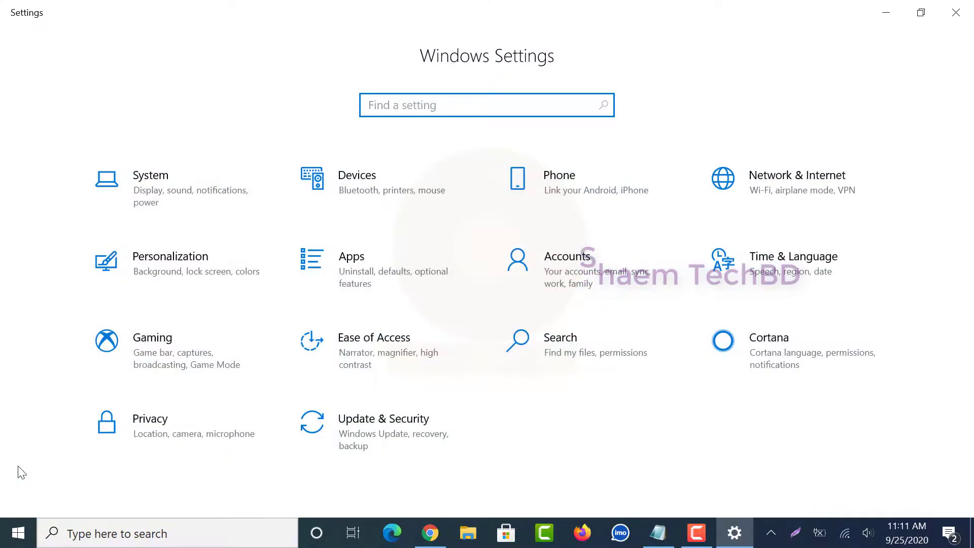
{"action": "left_click", "coordinate": [376, 438]}
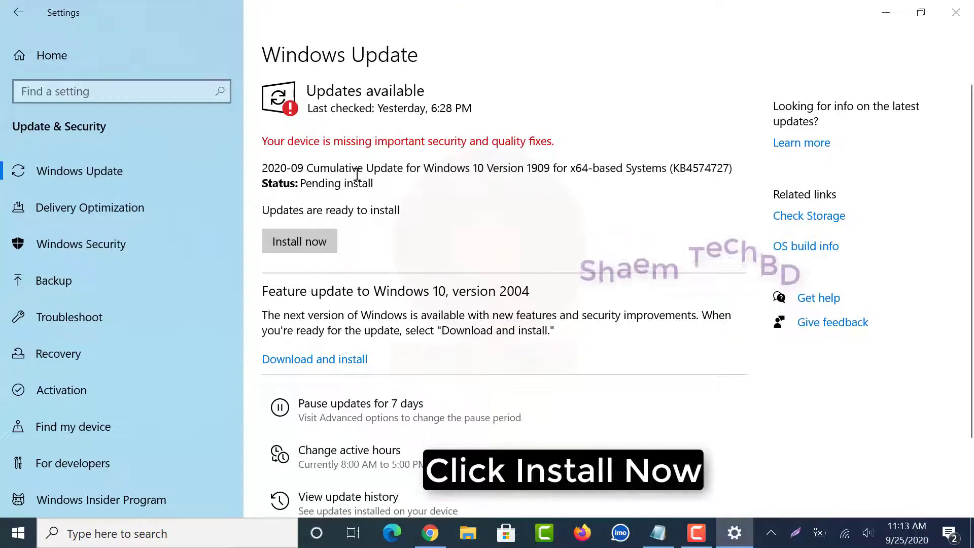
{"action": "left_click", "coordinate": [311, 245]}
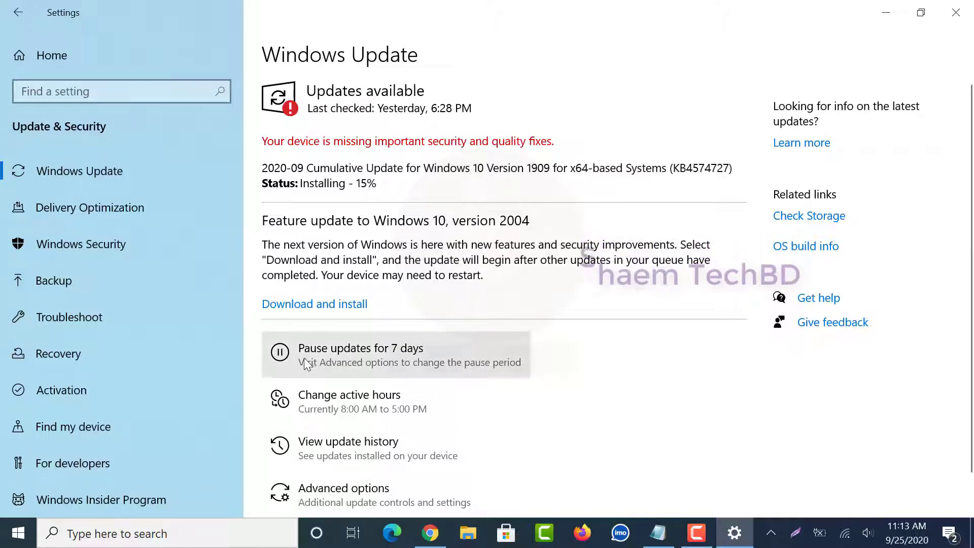
{"action": "left_click", "coordinate": [278, 359]}
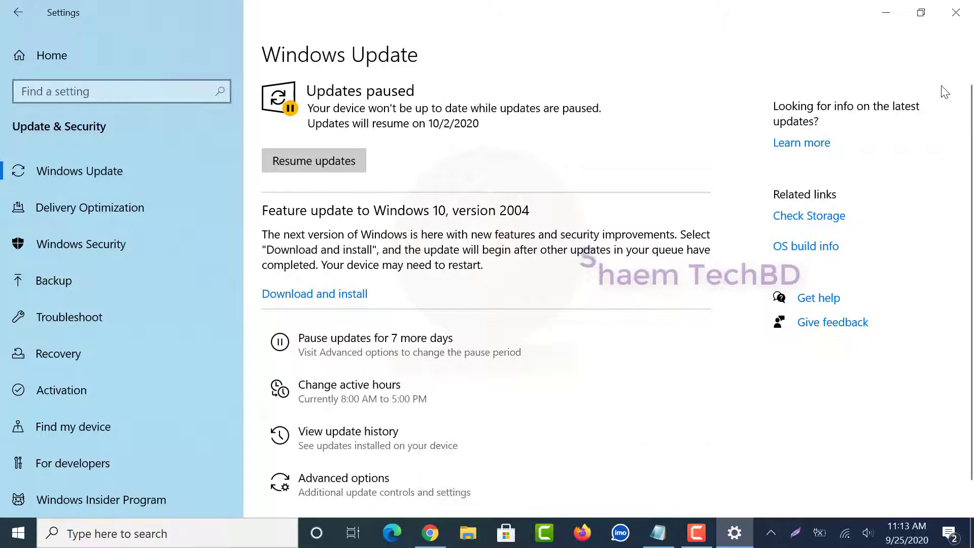
{"action": "left_click", "coordinate": [957, 9]}
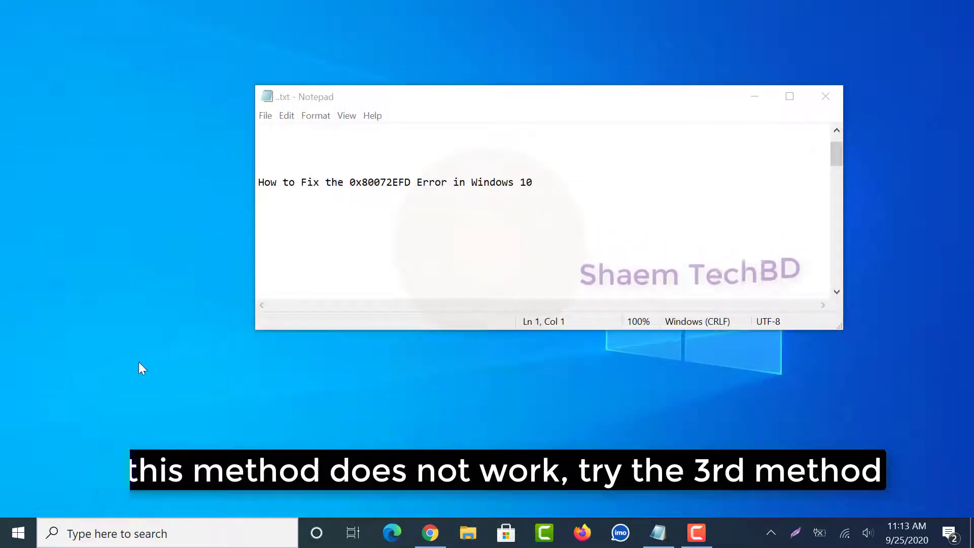
- Search for cmd and run Command Prompt as administrator
{"action": "left_click", "coordinate": [126, 532]}
{"action": "type", "text": "c"}
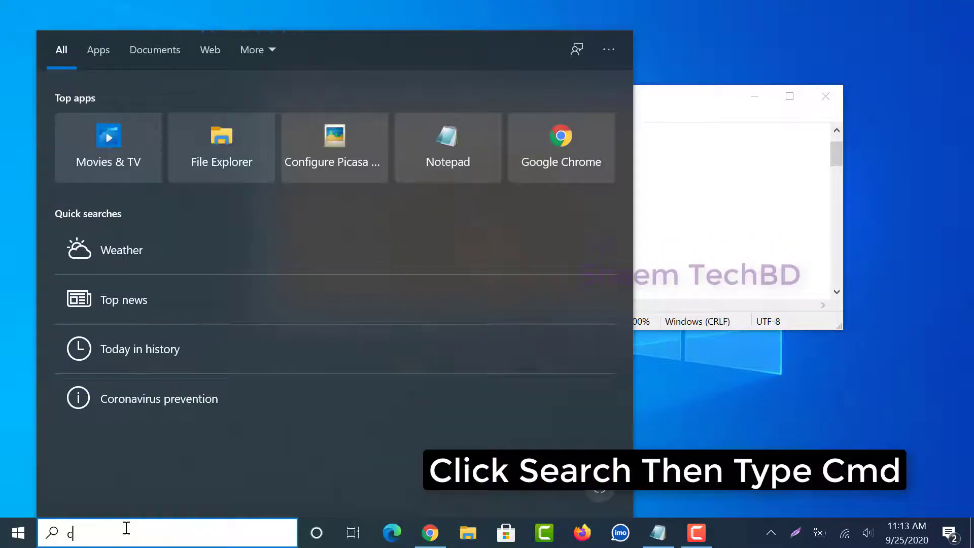
{"action": "type", "text": "md"}
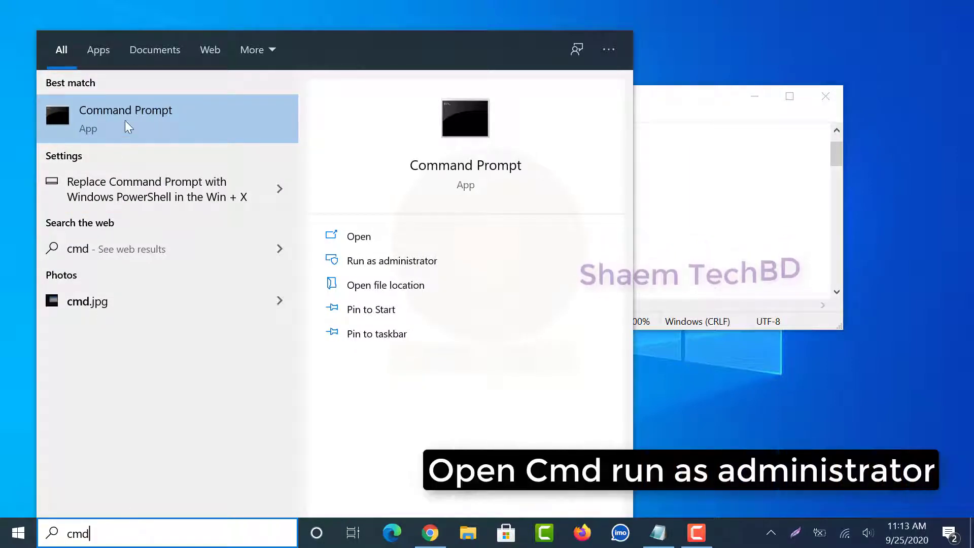
{"action": "right_click", "coordinate": [128, 127]}
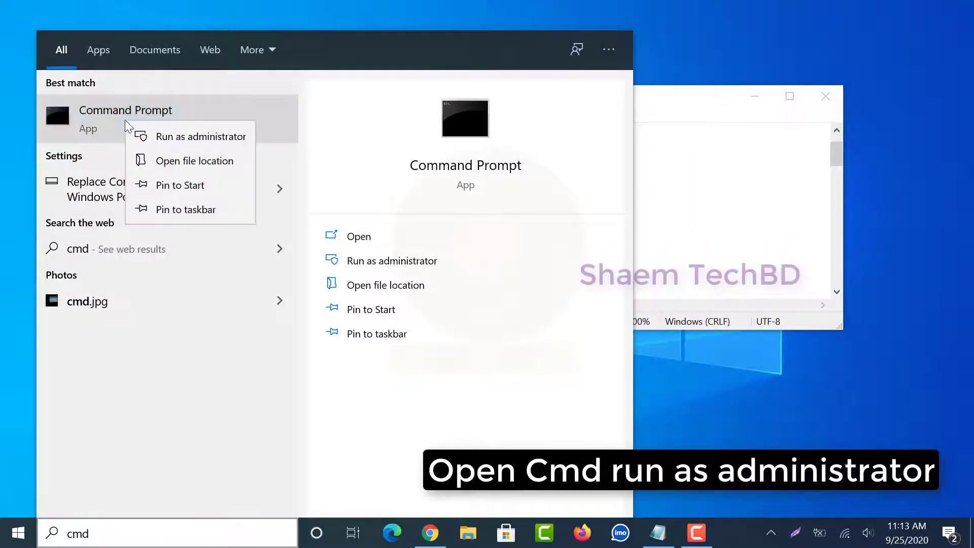
{"action": "left_click", "coordinate": [176, 136]}
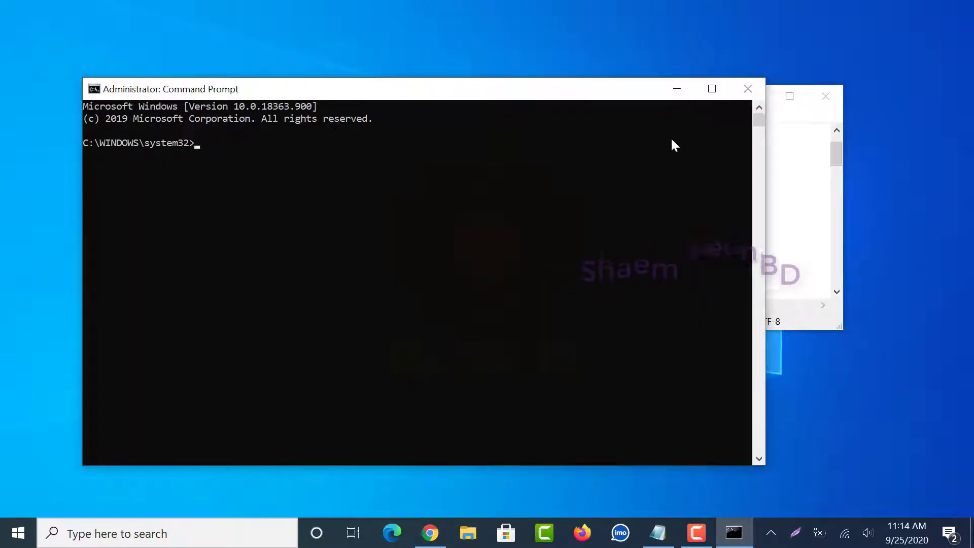
- Maximize Command Prompt and run net stop wuauserv and net stop bits
{"action": "left_click", "coordinate": [711, 88]}
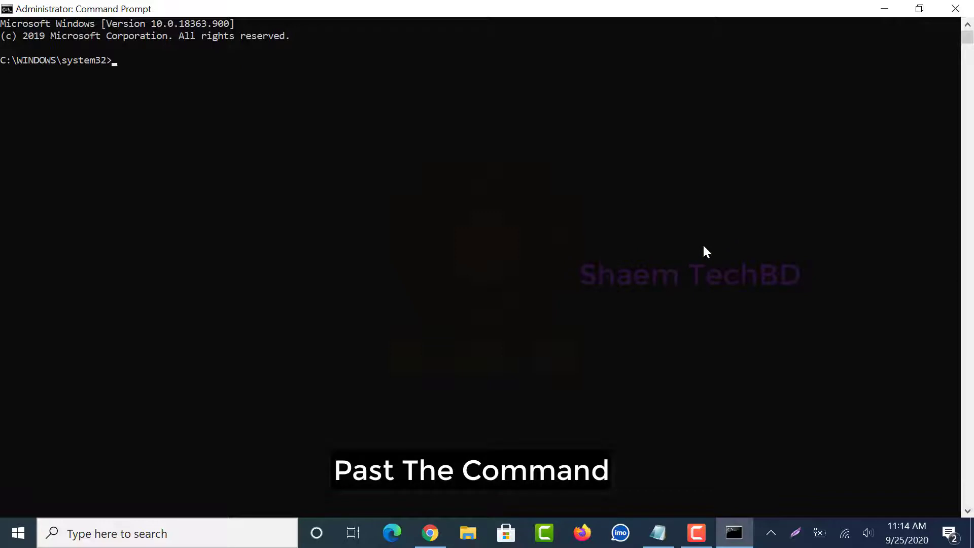
{"action": "key", "text": "ctrl+v"}
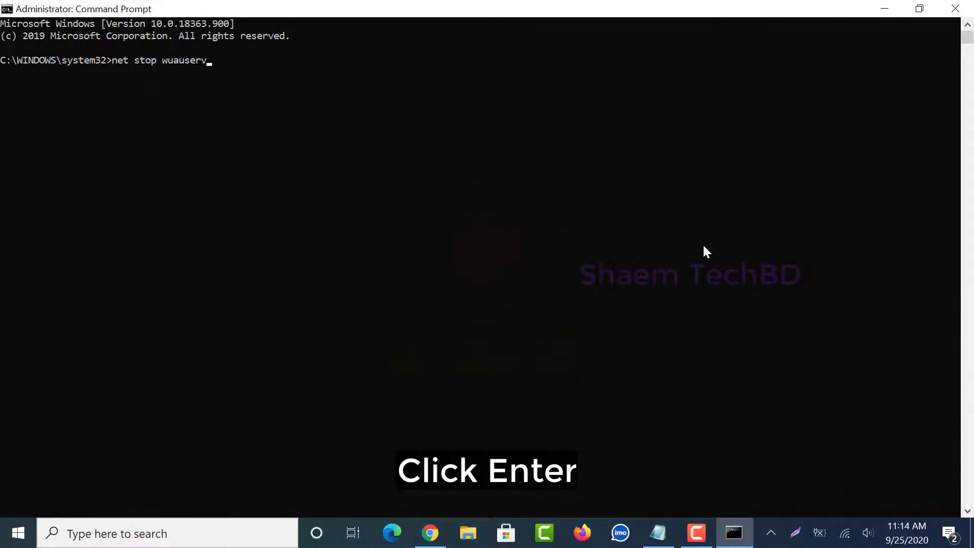
{"action": "key", "text": "Return"}
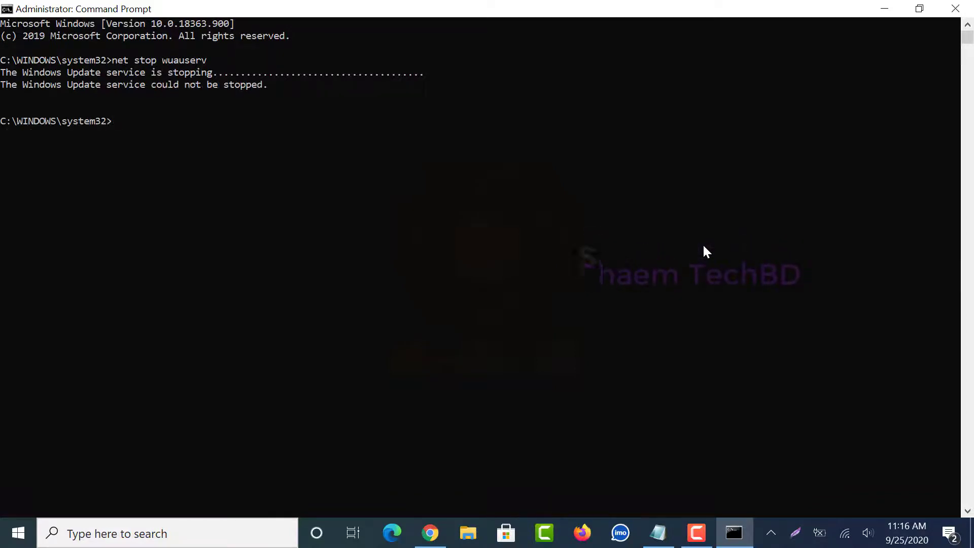
{"action": "right_click", "coordinate": [837, 286]}
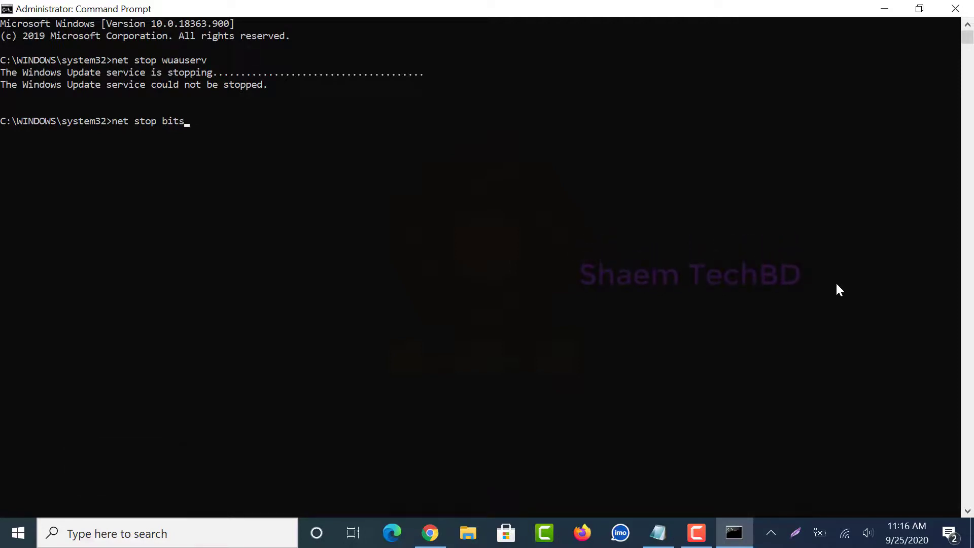
{"action": "key", "text": "Return"}
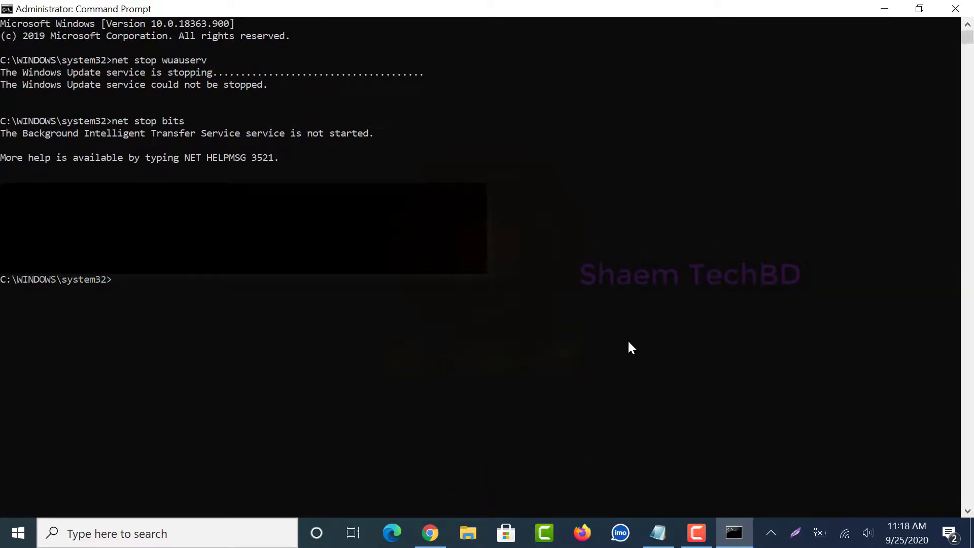
- Run the SoftwareDistribution rename command, then net start wuauserv
{"action": "key", "text": "ctrl+v"}
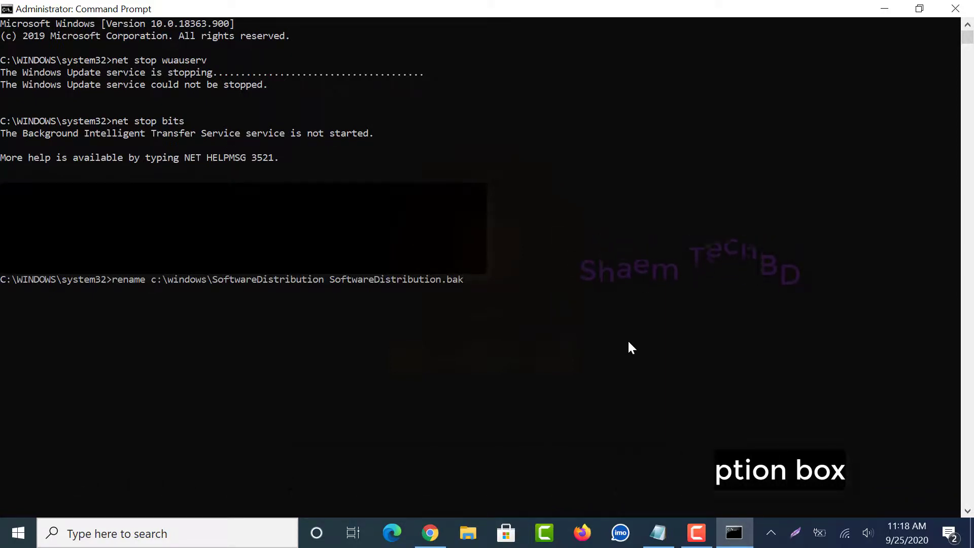
{"action": "key", "text": "Return"}
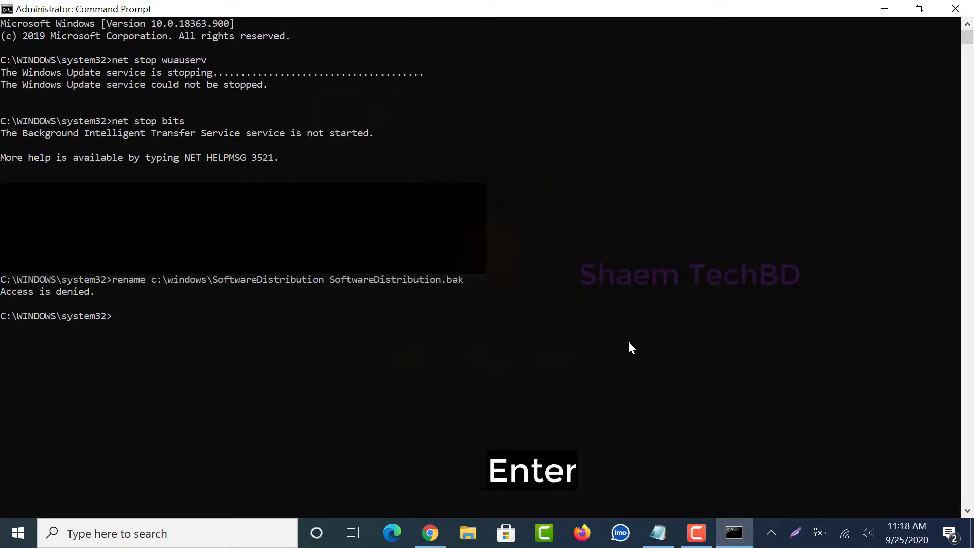
{"action": "key", "text": "ctrl+v"}
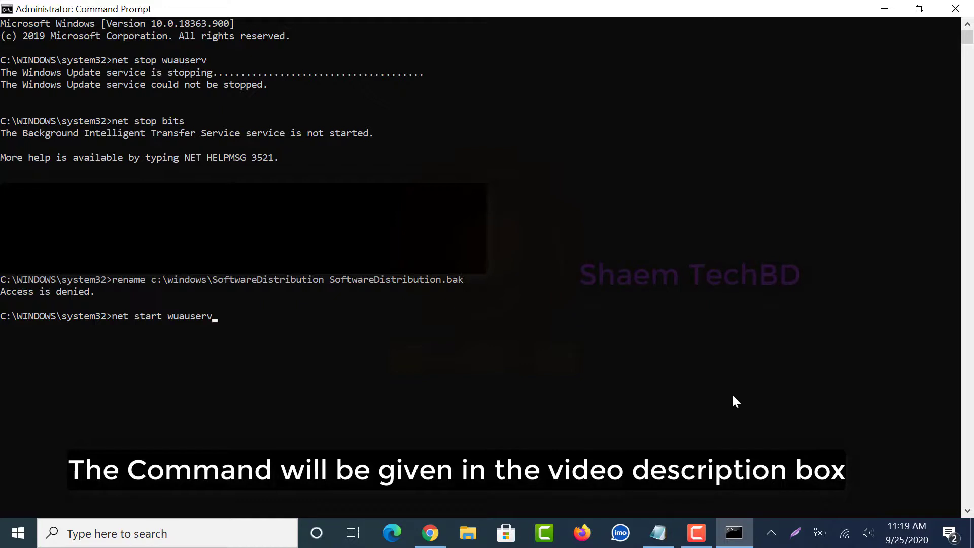
{"action": "key", "text": "Return"}
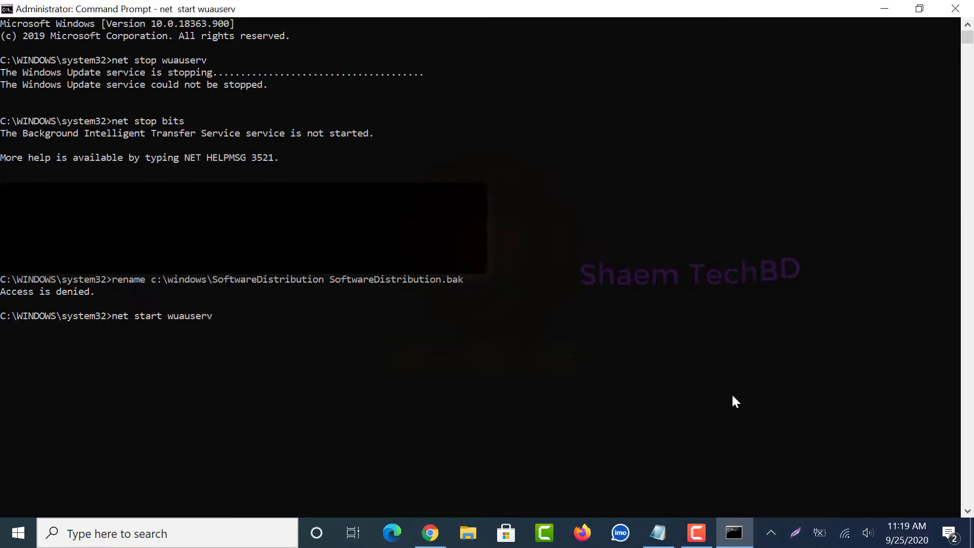